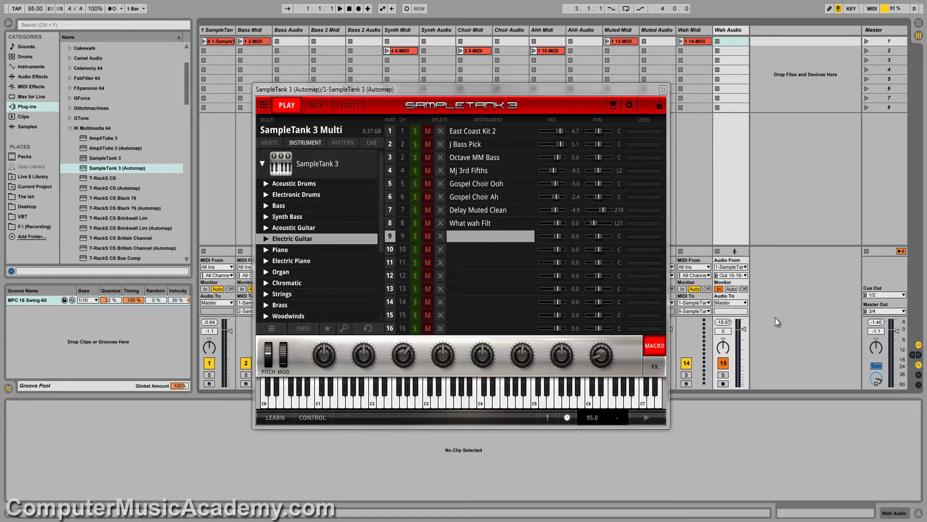
Step: Launch Scene 1 so the drum kit, bass, muted guitar and wah parts play together
click(866, 41)
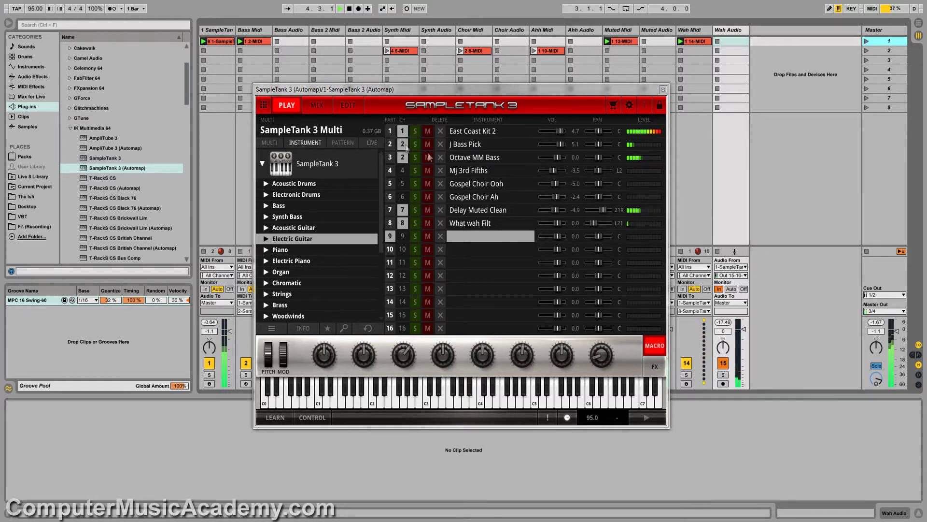
Step: On SampleTank's Mix page, solo in turn East Coast Kit 2, J Bass Pick, Octave MM Bass, Delay Muted Clean and What wah Filt
click(314, 106)
click(265, 282)
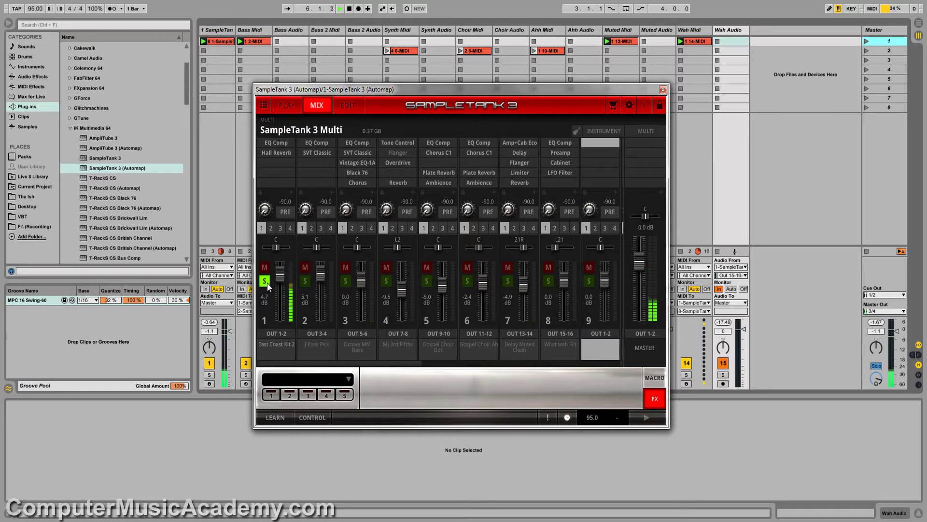
click(268, 282)
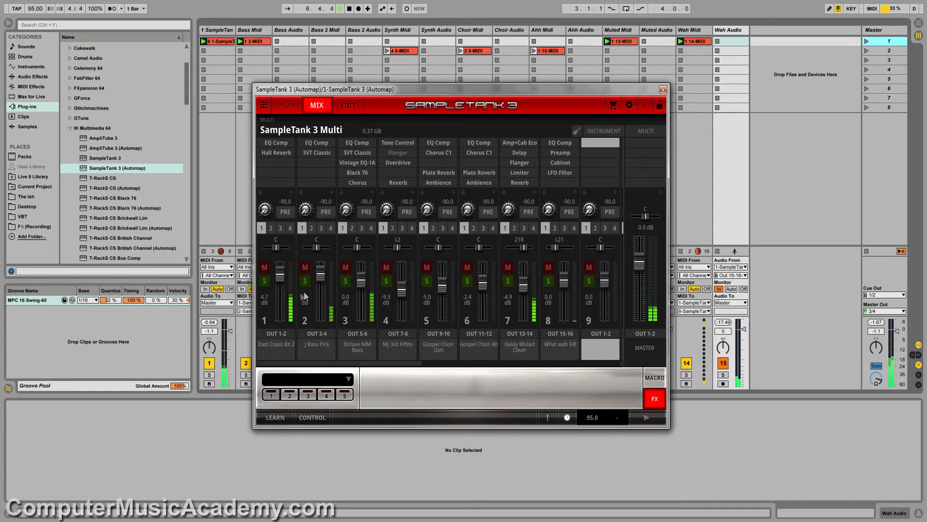
click(306, 281)
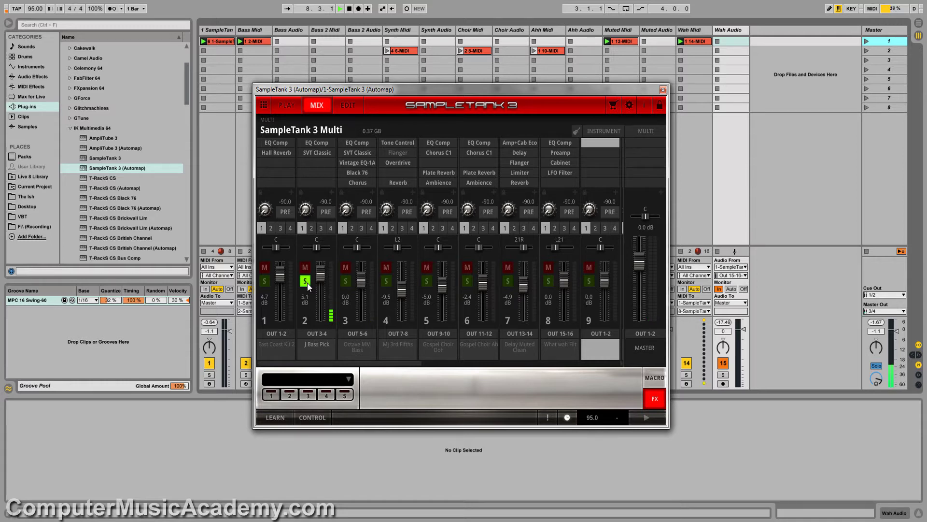
click(308, 283)
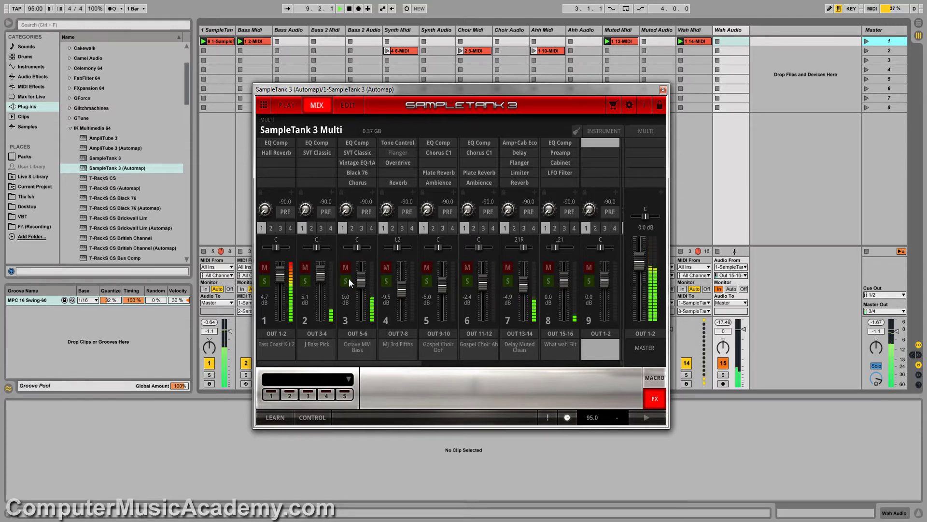
click(348, 283)
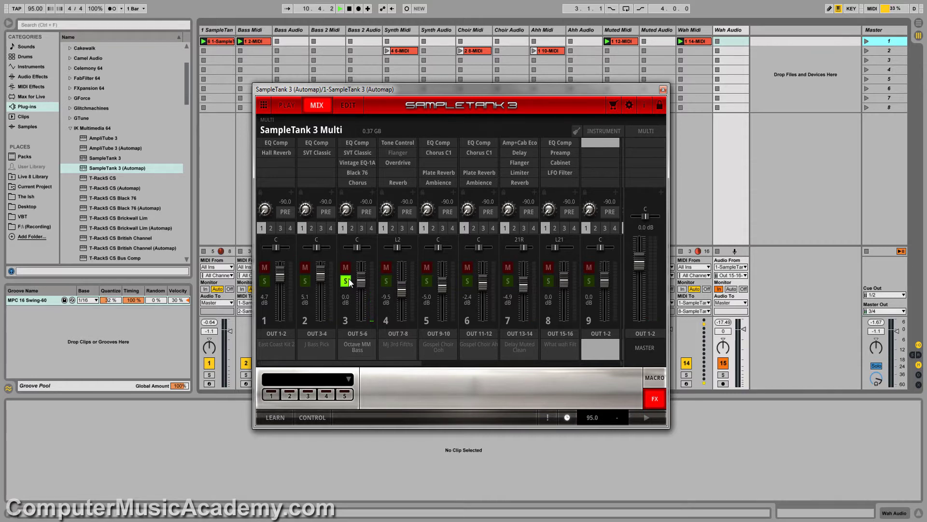
click(347, 282)
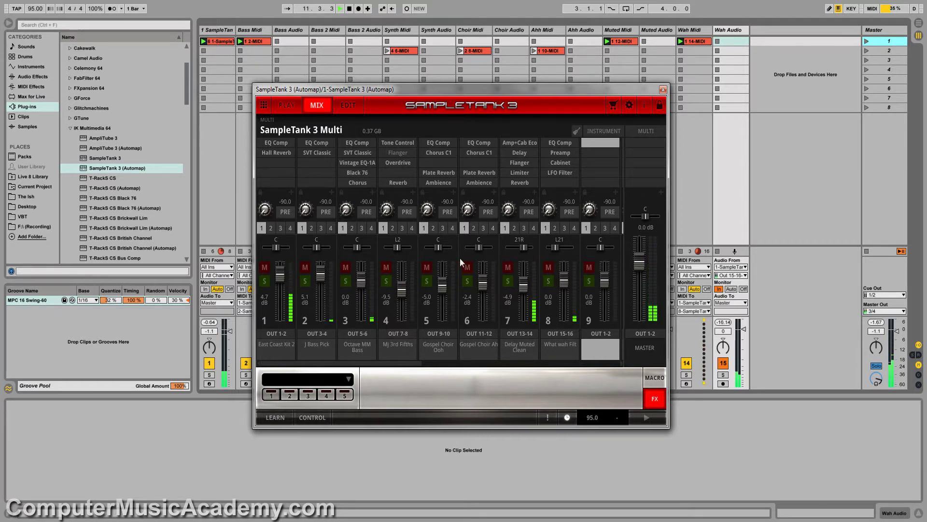
click(508, 281)
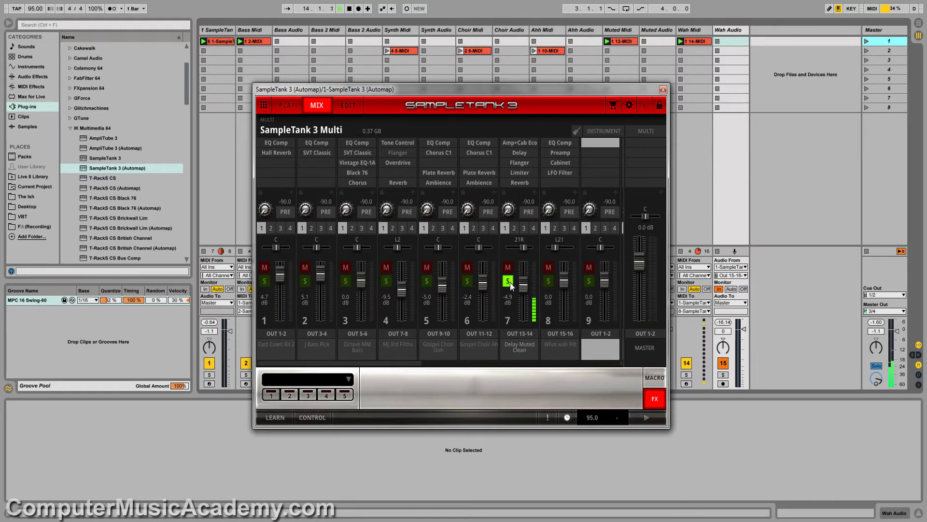
click(508, 282)
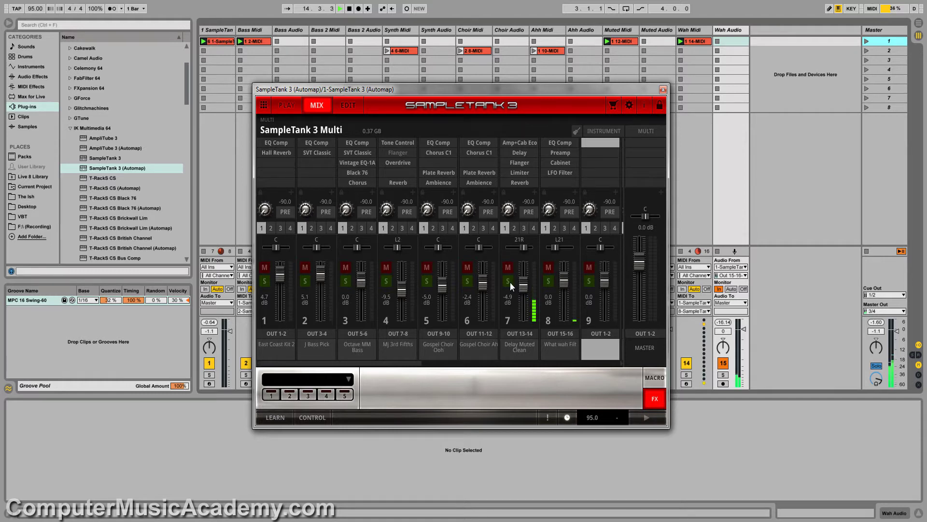
click(549, 281)
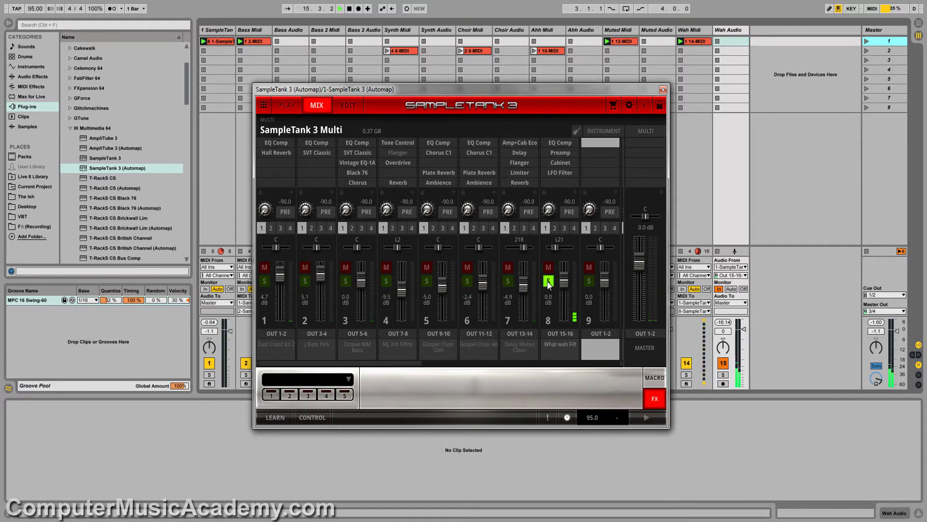
click(548, 281)
Step: Stop playback and bring up the SampleTank track's device view
key(space)
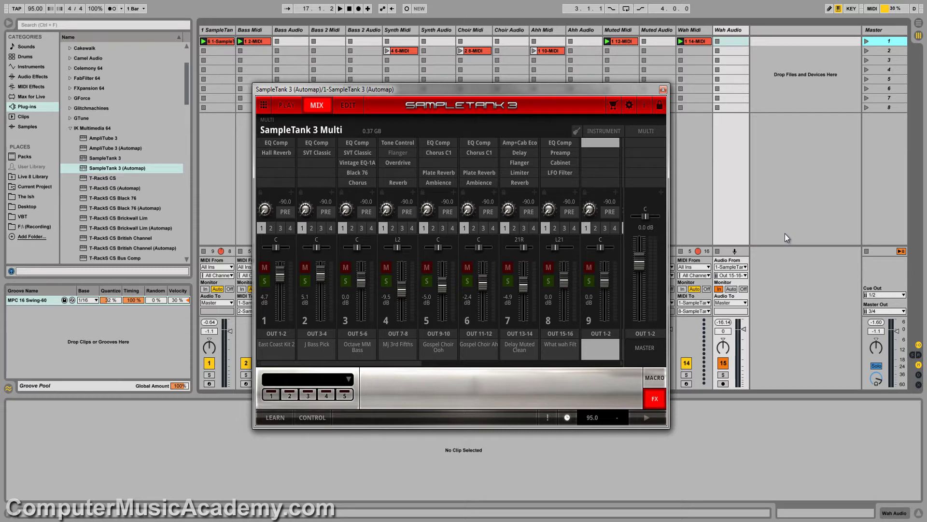
click(216, 30)
double_click(217, 29)
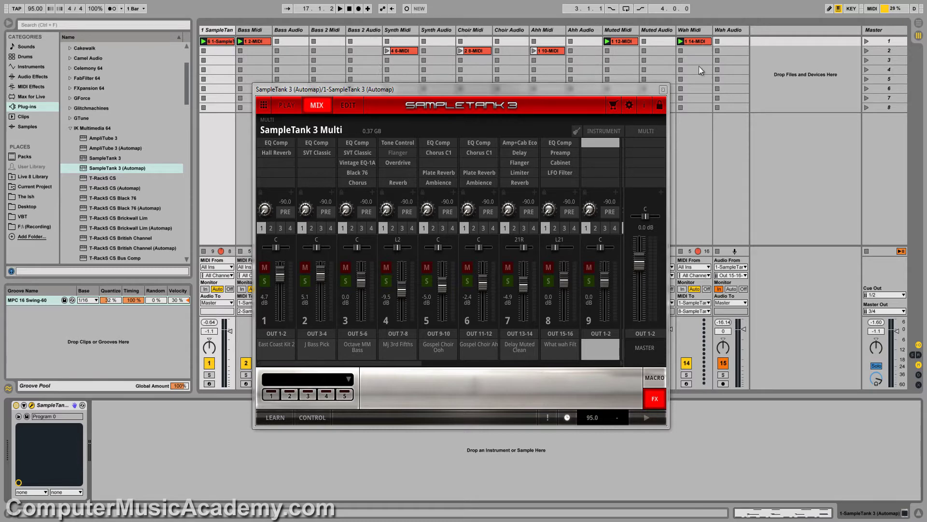
Step: Search SampleTank for 'eco' and load Grand Piano 1 Eco Pop into part 9, then return to the mixer
click(291, 107)
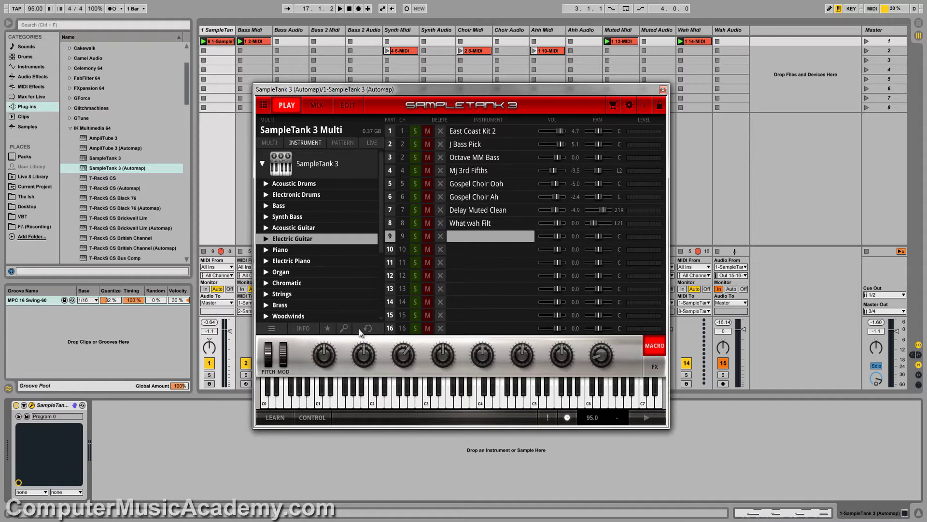
click(344, 329)
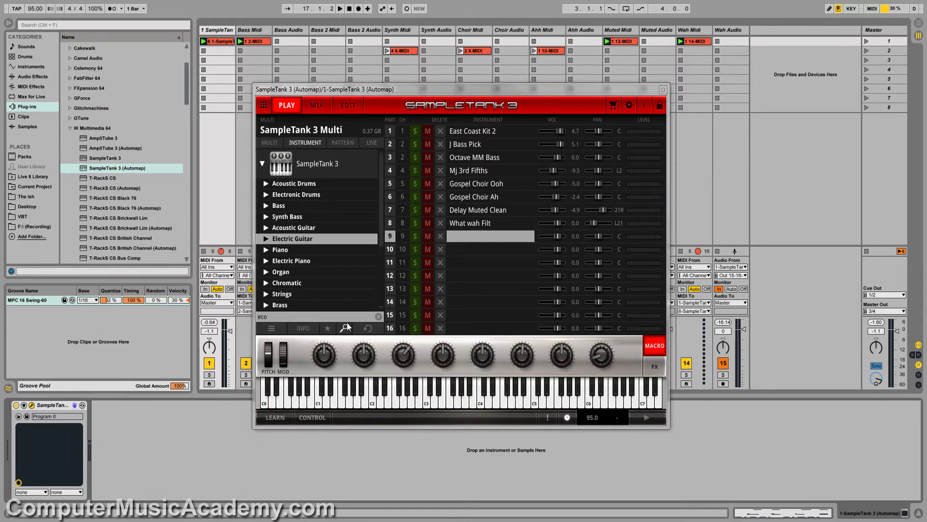
key(Return)
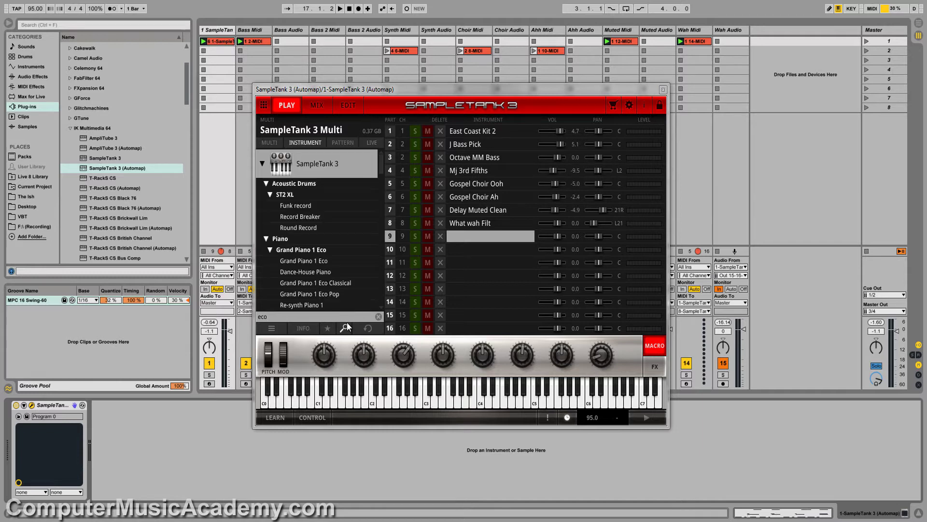
double_click(332, 295)
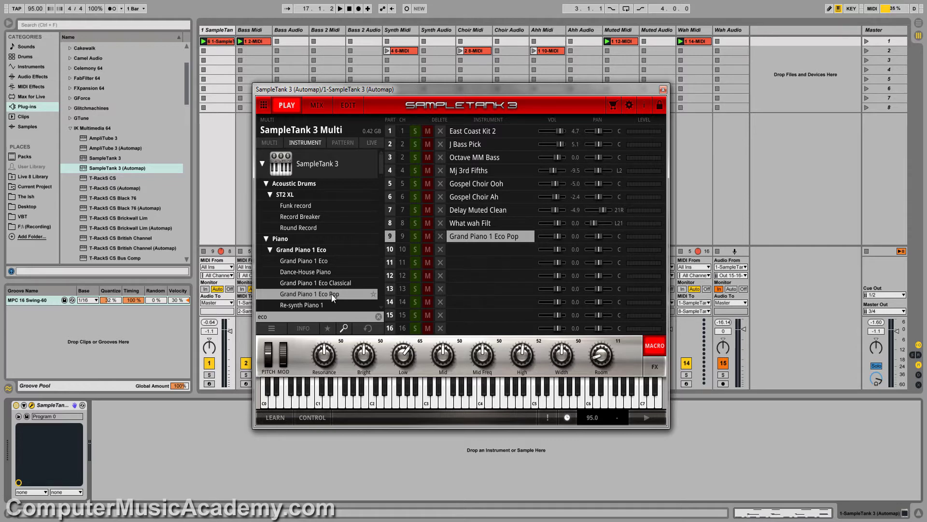
click(317, 105)
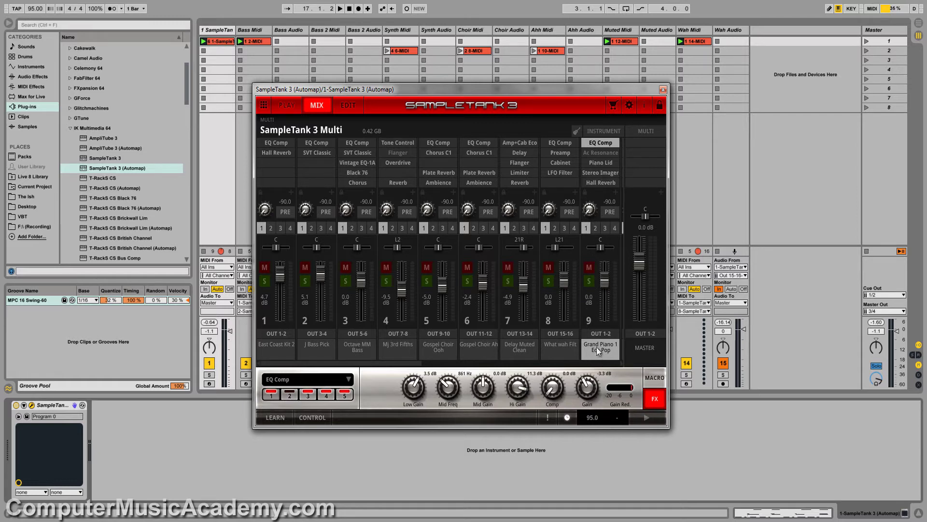
Step: Route SampleTank part 9, Grand Piano 1 Eco Pop, to output OUT 17-18
click(600, 333)
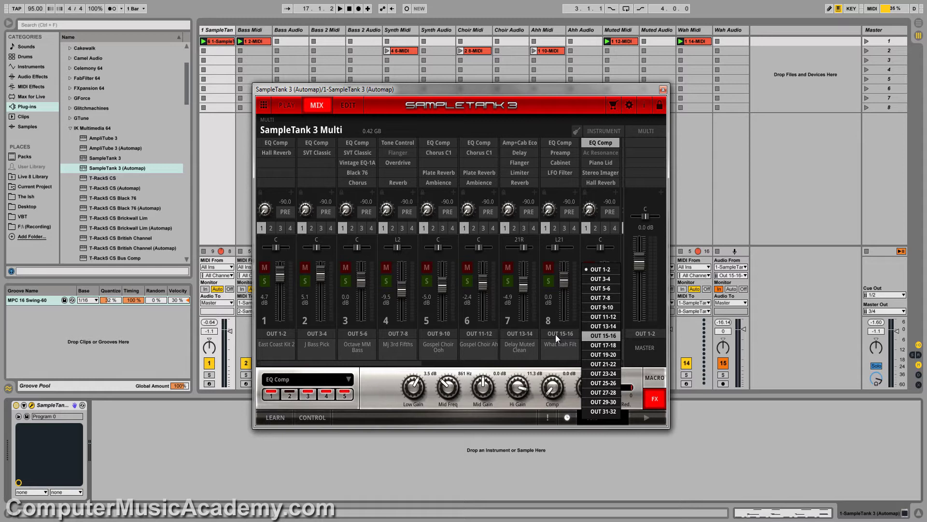
click(611, 345)
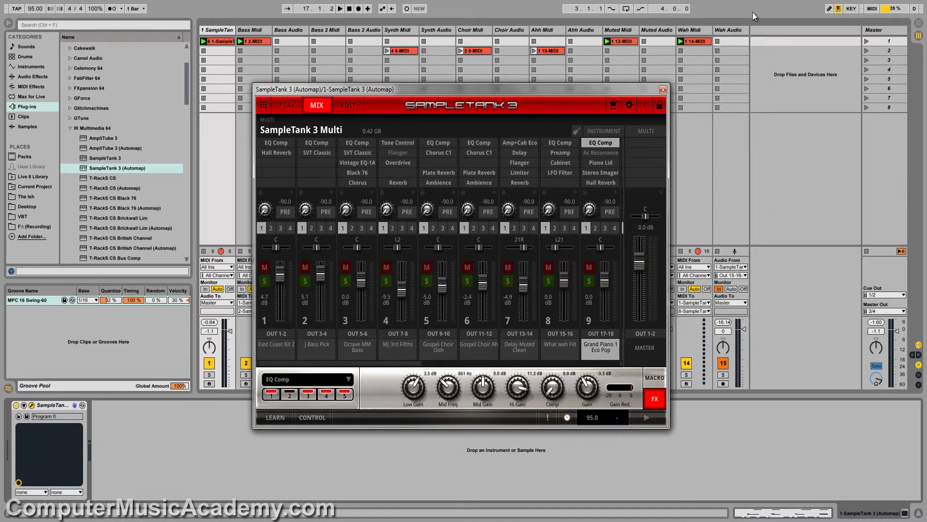
Step: Insert a new MIDI track and a new audio track into the set
right_click(757, 31)
click(773, 43)
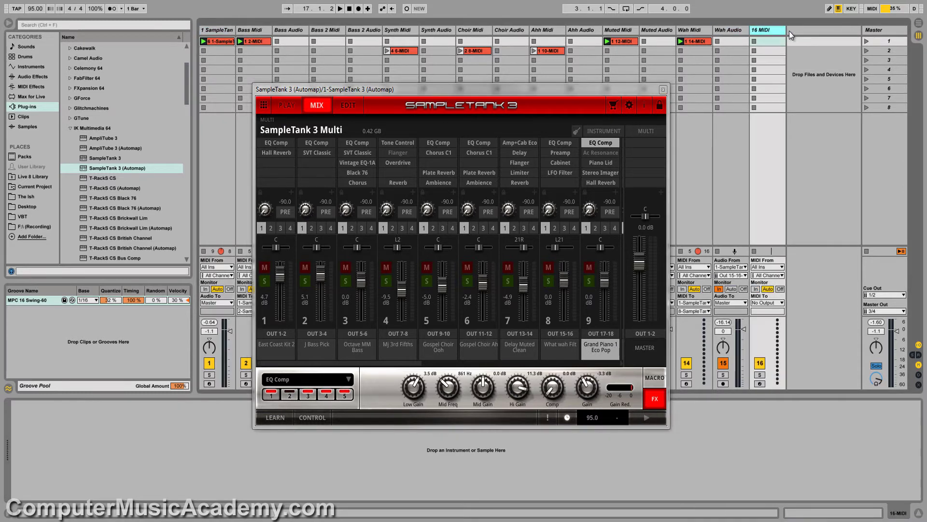
right_click(790, 31)
click(797, 38)
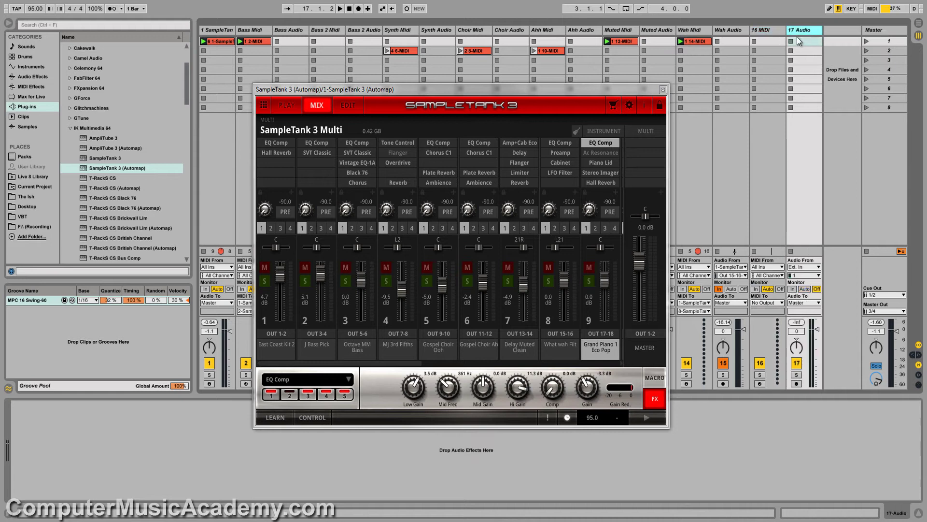
Step: Send 16 MIDI to SampleTank 3 on channel 9 and arm it for recording
click(775, 31)
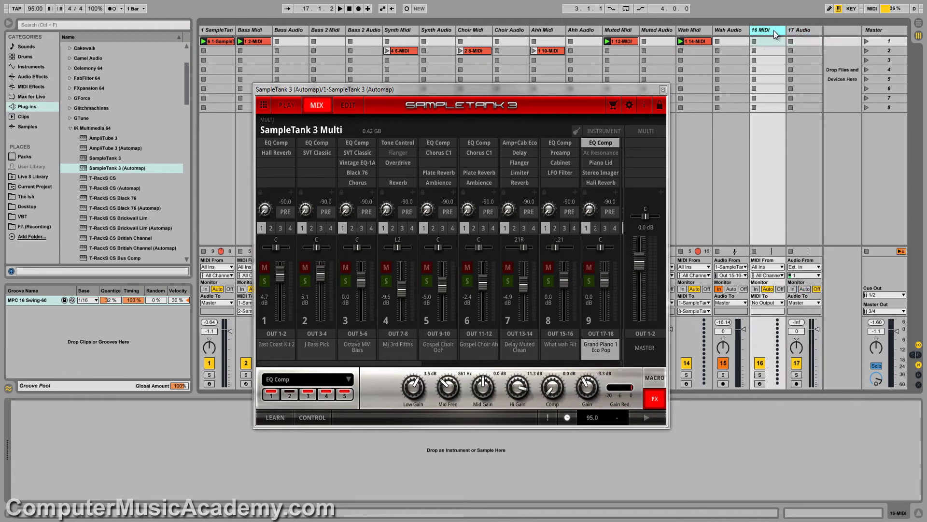
click(775, 302)
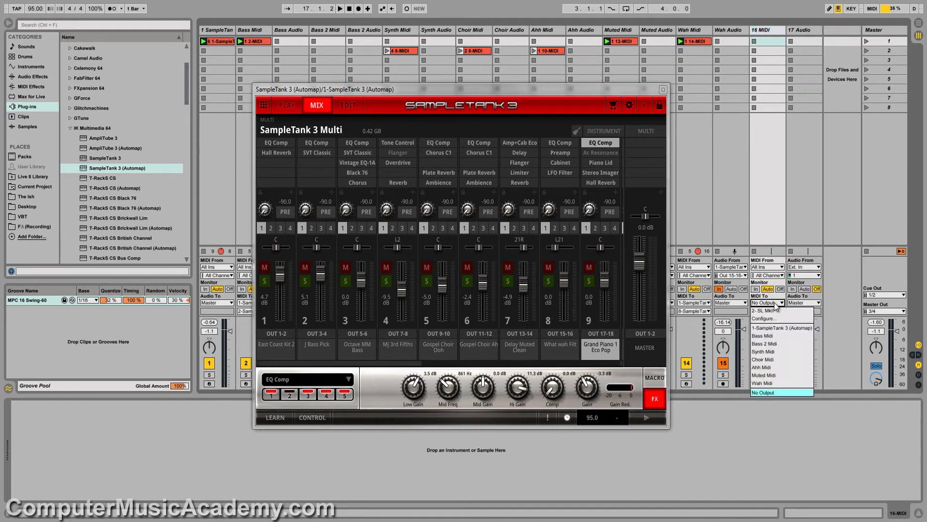
click(769, 328)
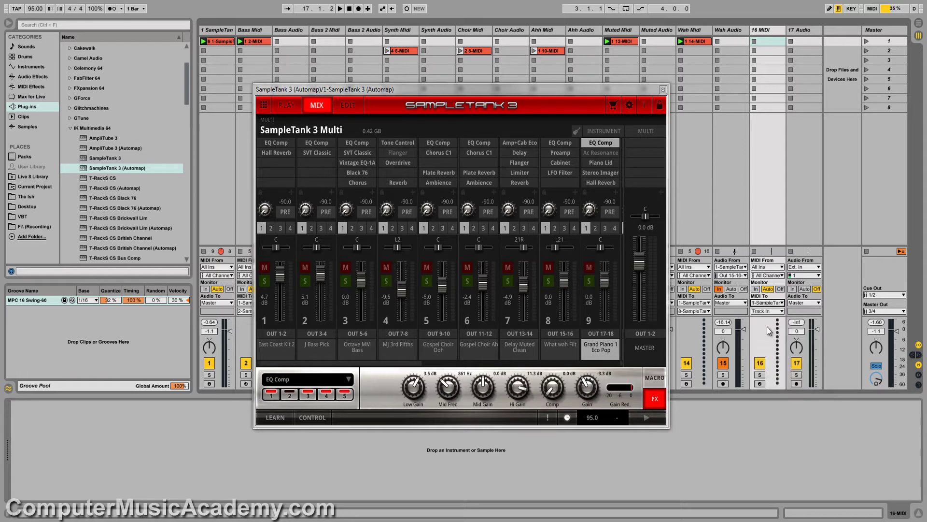
click(770, 312)
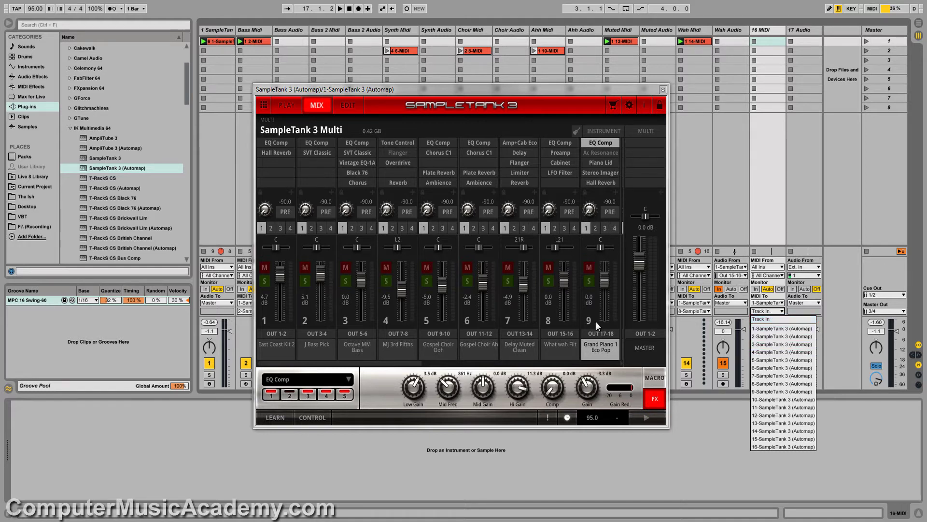
click(765, 390)
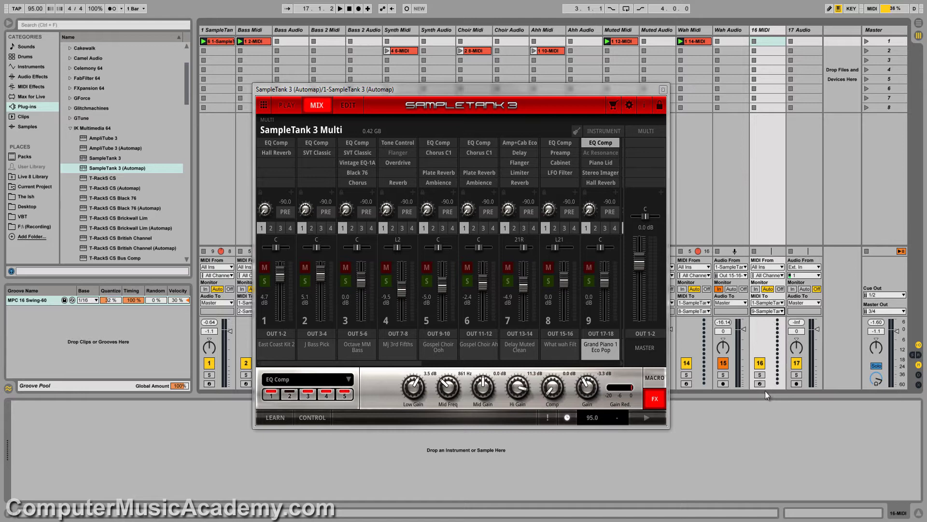
click(760, 384)
Step: Set 17 Audio's input to SampleTank 3 Out 17-18 and its monitoring to In
click(811, 29)
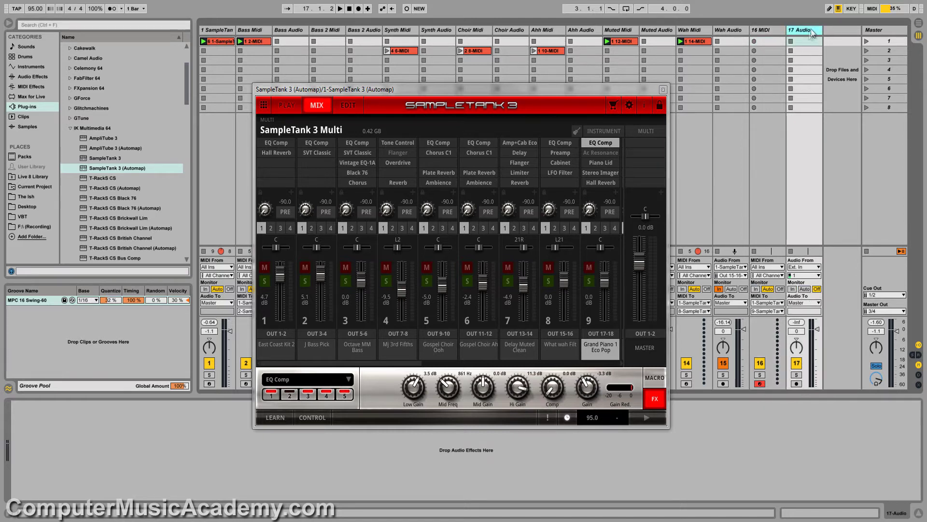
click(805, 267)
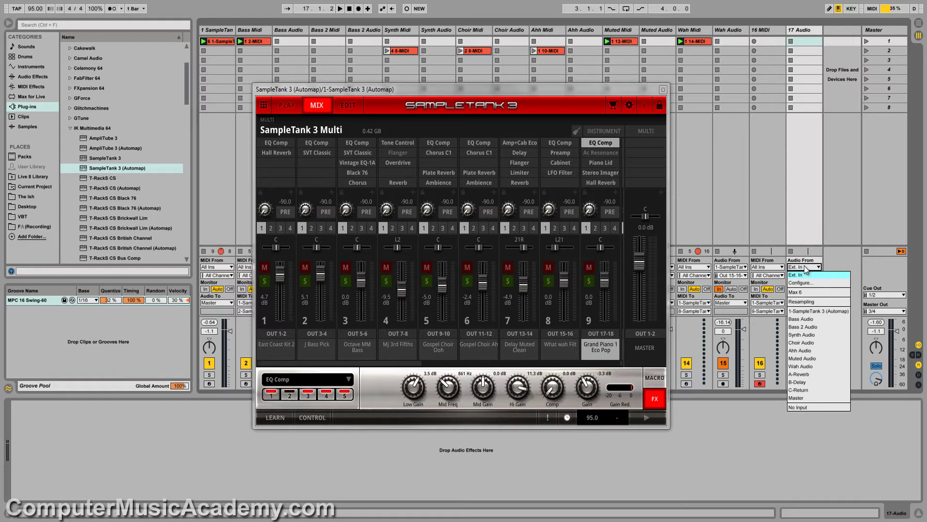
click(806, 311)
click(807, 275)
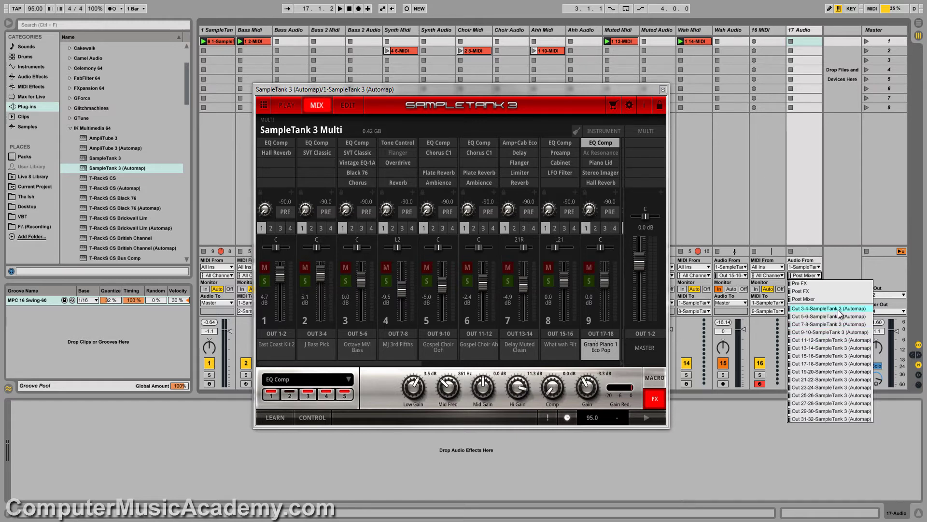
click(806, 363)
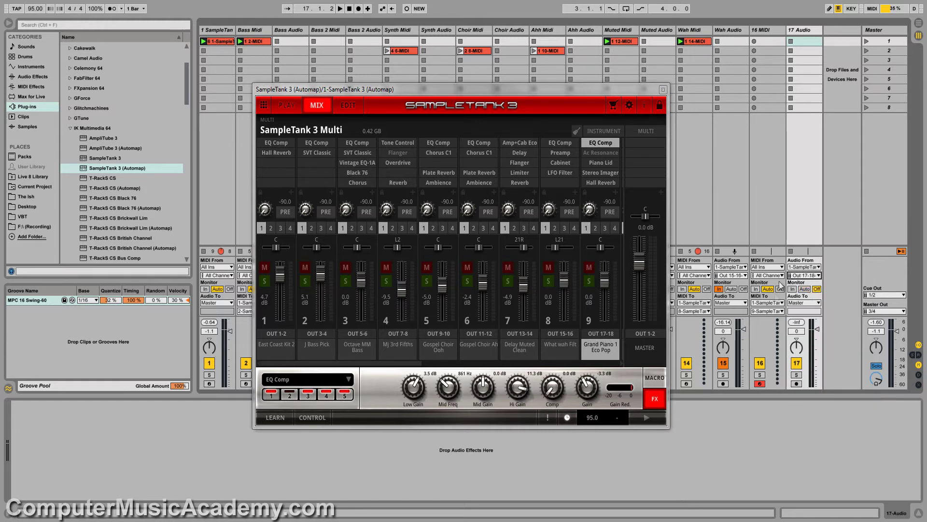
click(793, 290)
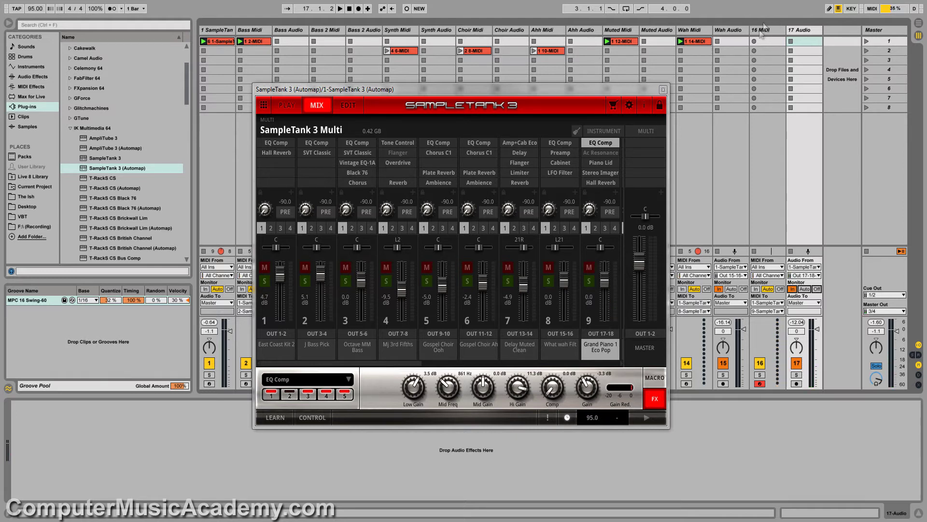
Step: Record a piano clip into the first 16 MIDI slot and play it back
click(754, 42)
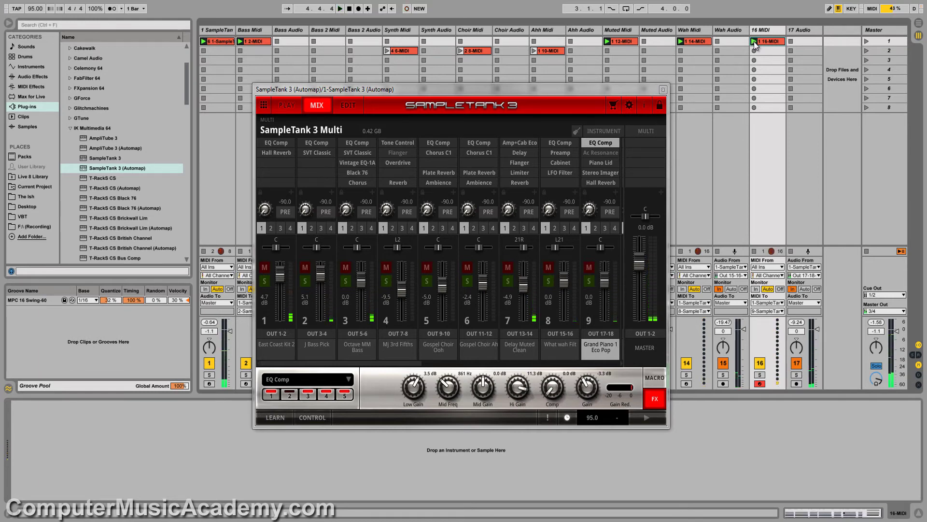
click(770, 44)
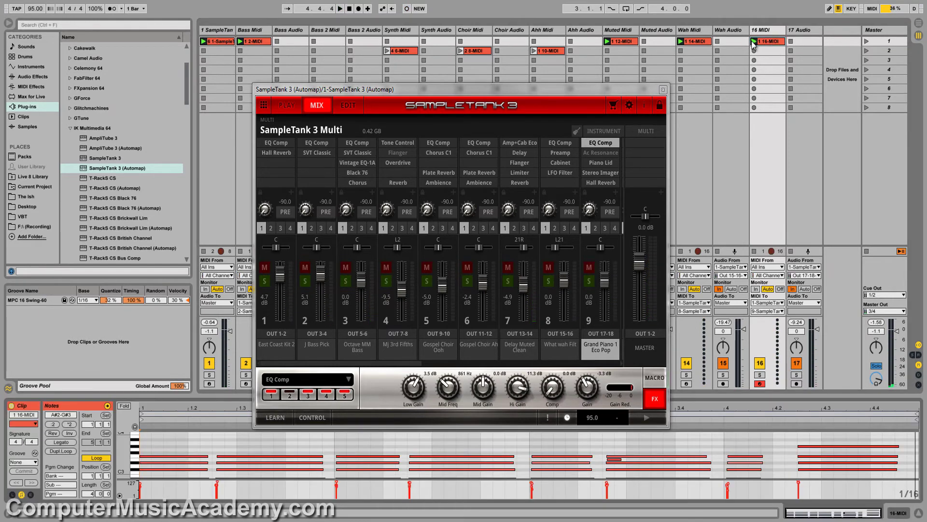
key(space)
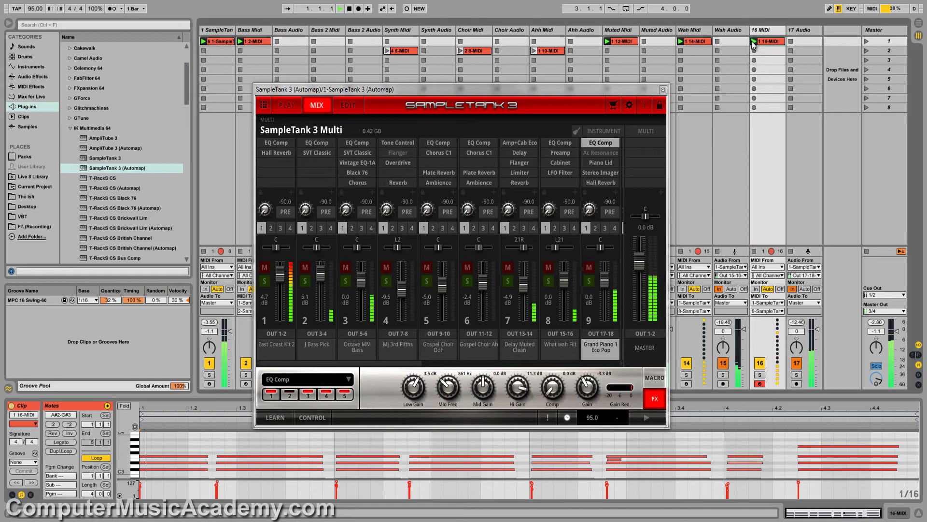
Step: In the piano roll, delete a stray short note and lengthen another note
double_click(614, 458)
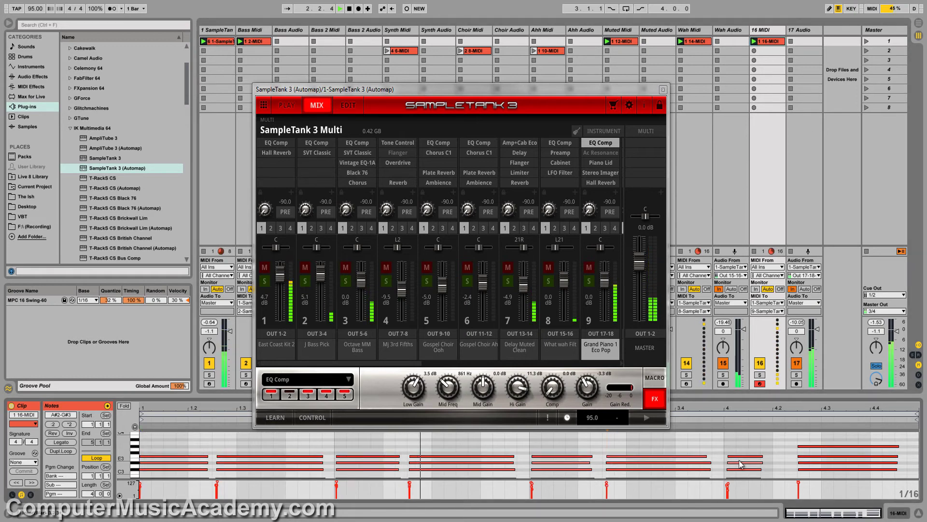
scroll(741, 464, down, 1)
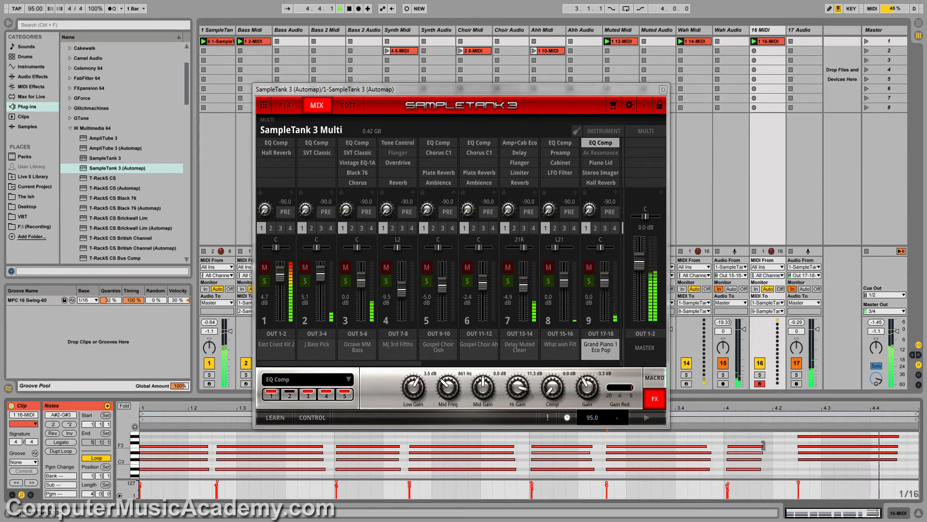
drag(763, 445, 775, 469)
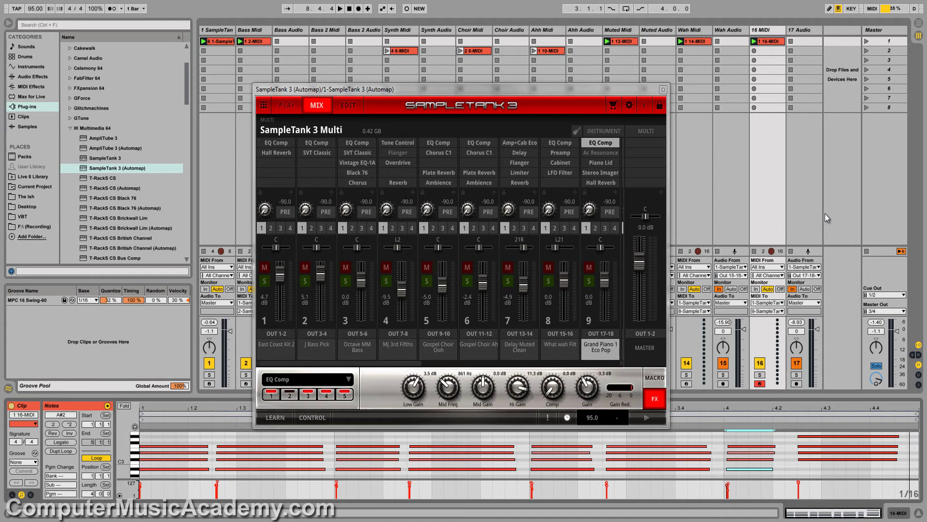
click(768, 29)
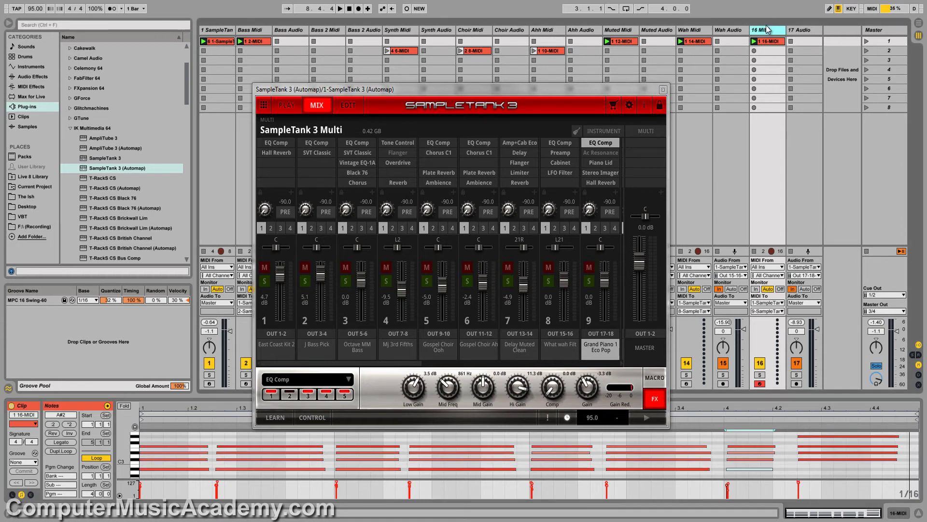
click(769, 311)
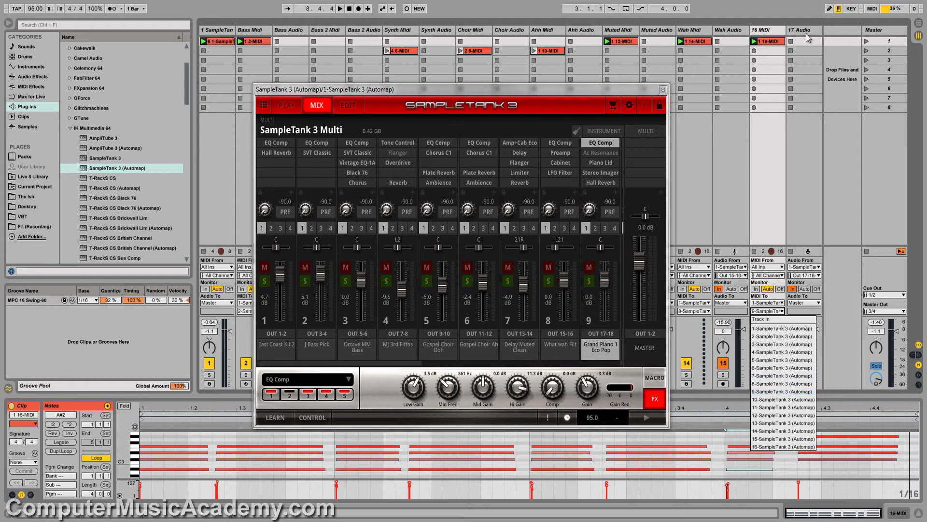
click(777, 30)
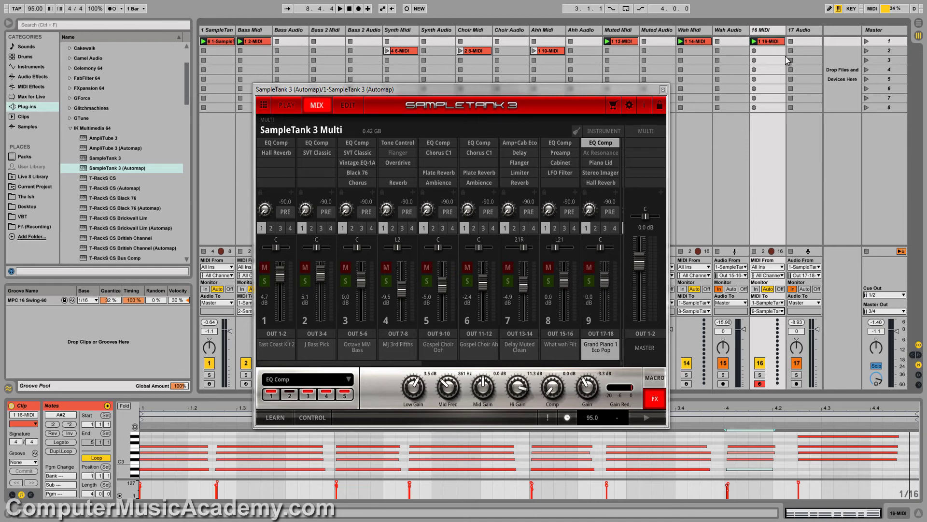
Step: Select every track from the first through 17 Audio, group them with Ctrl+G, and fold 1 Group closed
click(214, 32)
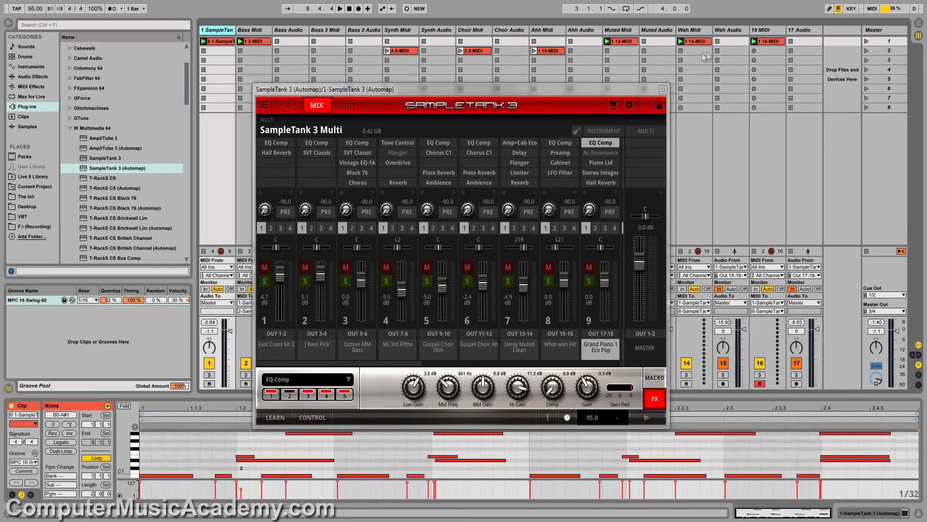
shift+click(802, 30)
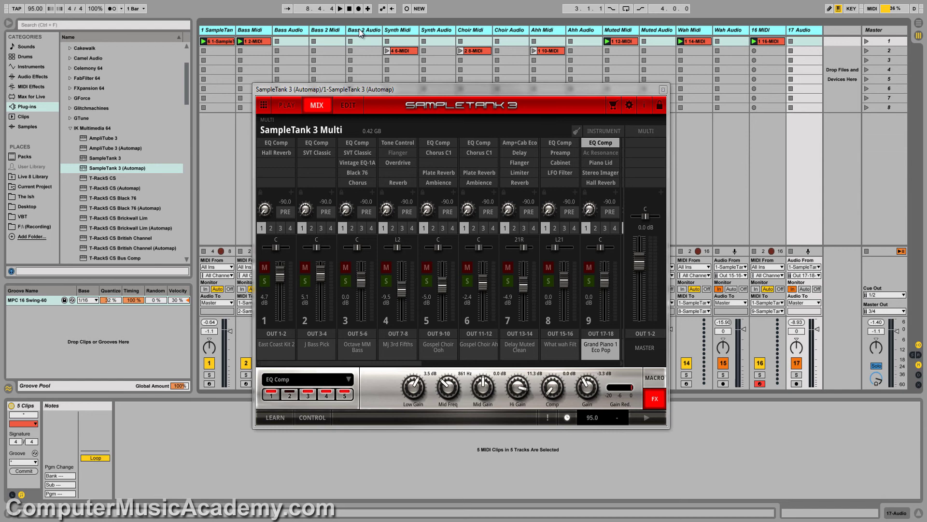
key(ctrl+g)
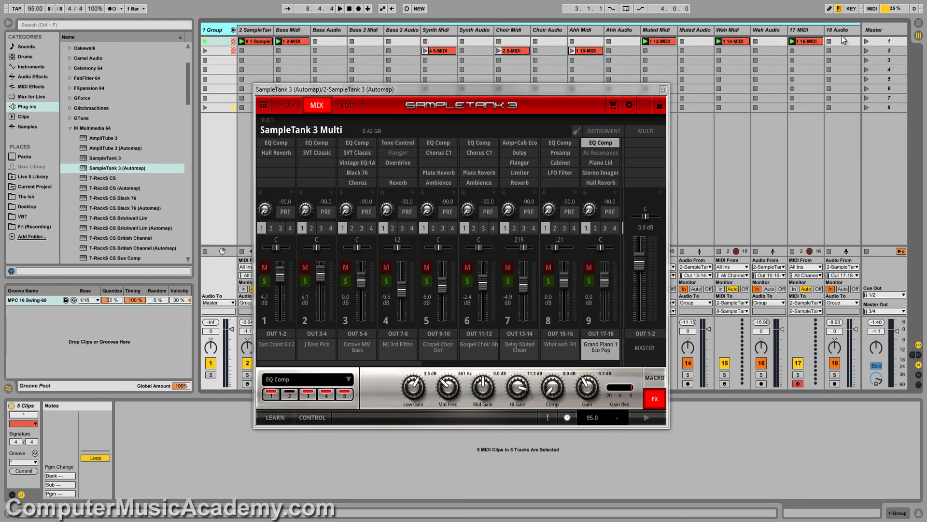
click(234, 30)
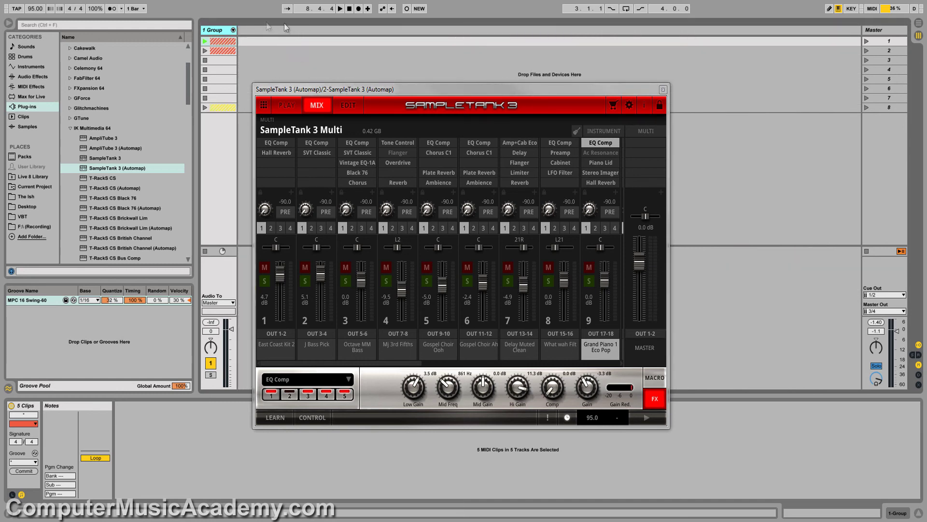